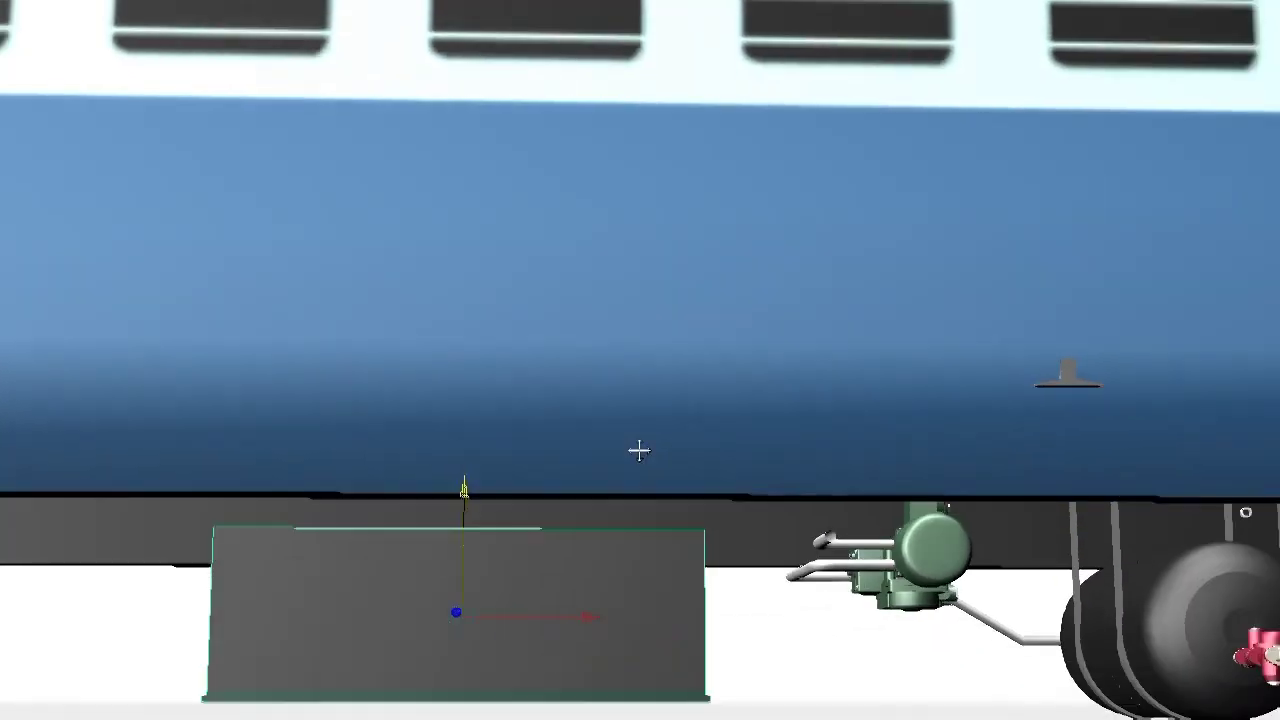
scroll(800, 590, "up", 3)
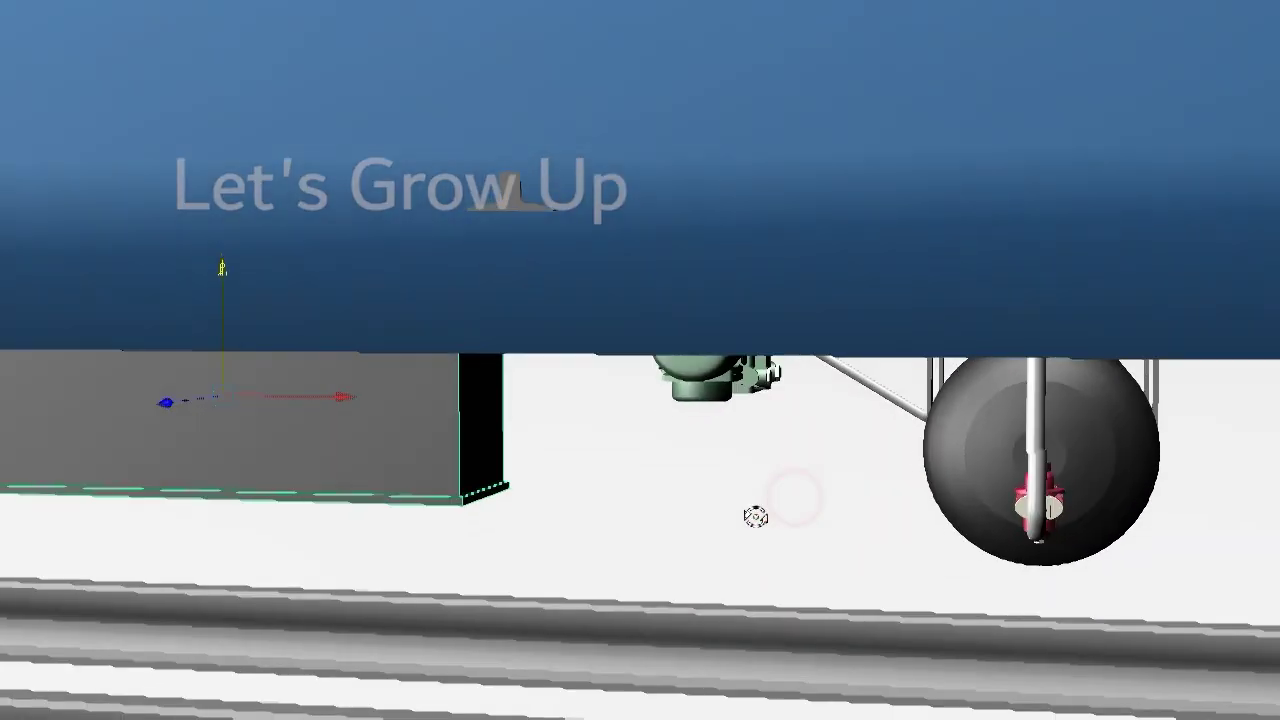
left_click_drag(753, 516, 753, 516)
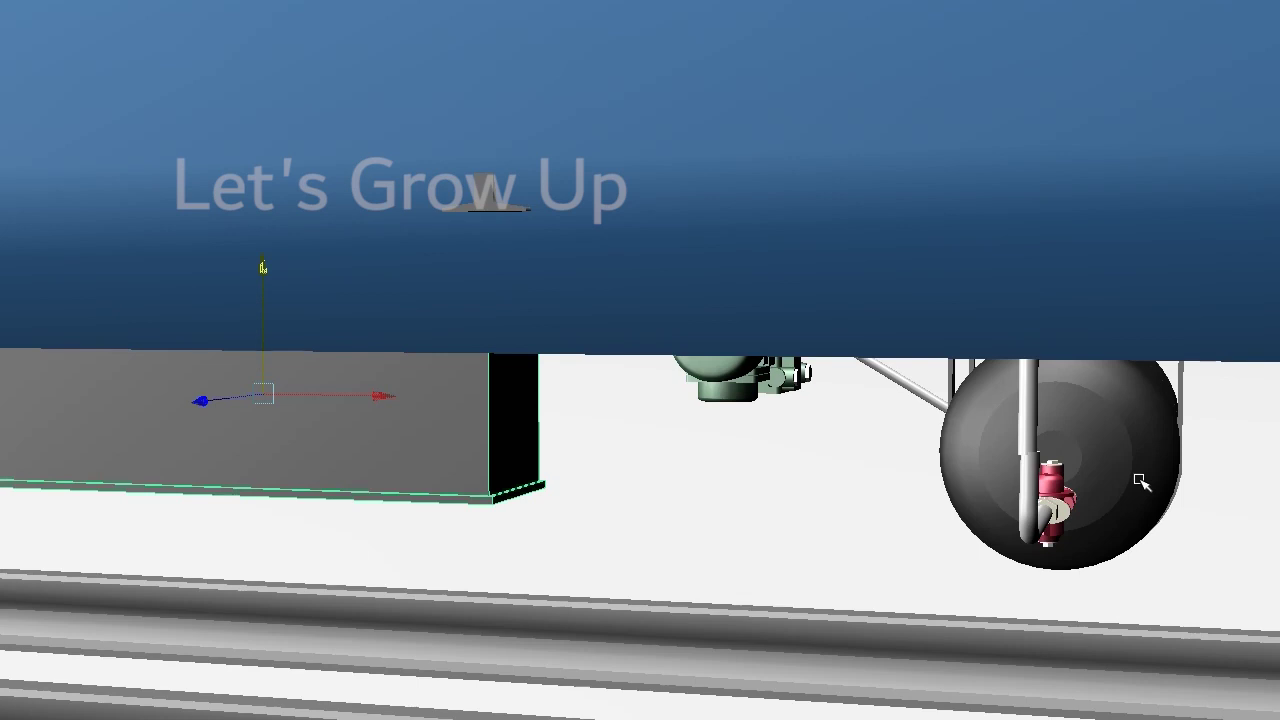
scroll(1141, 481, "down", 3)
scroll(1141, 481, "down", 3)
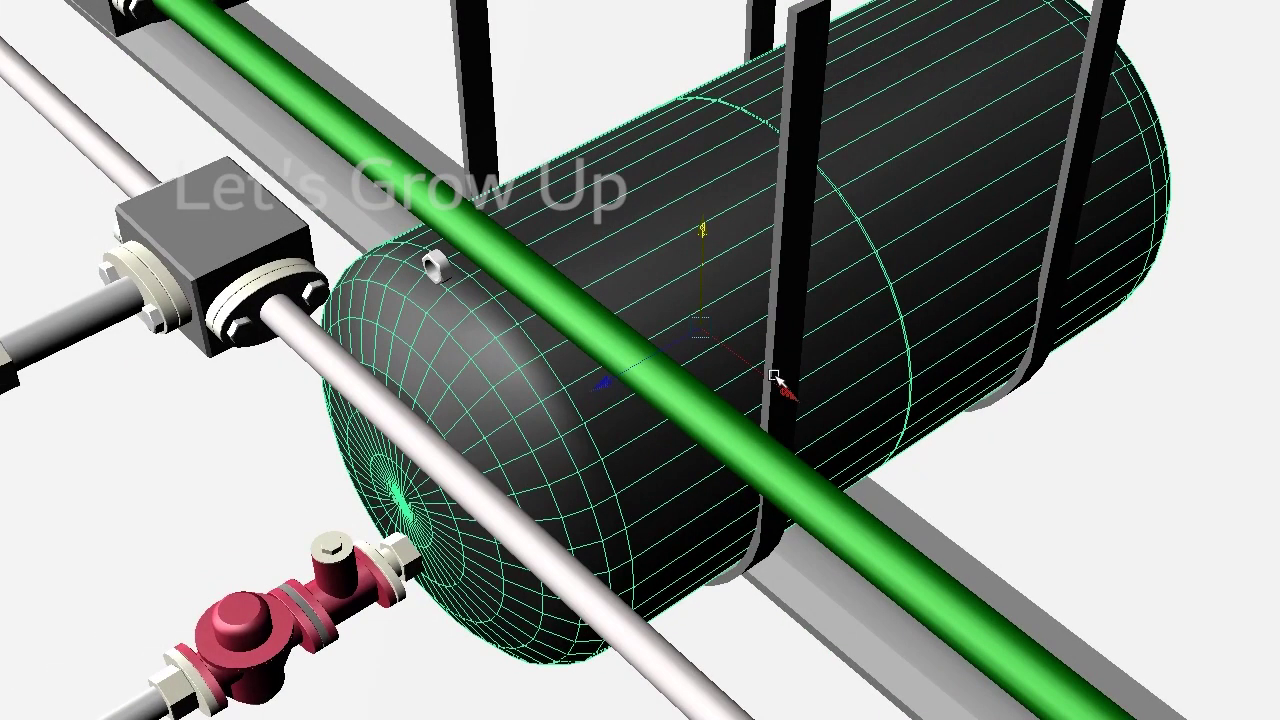
scroll(775, 378, "down", 2)
scroll(775, 378, "down", 2)
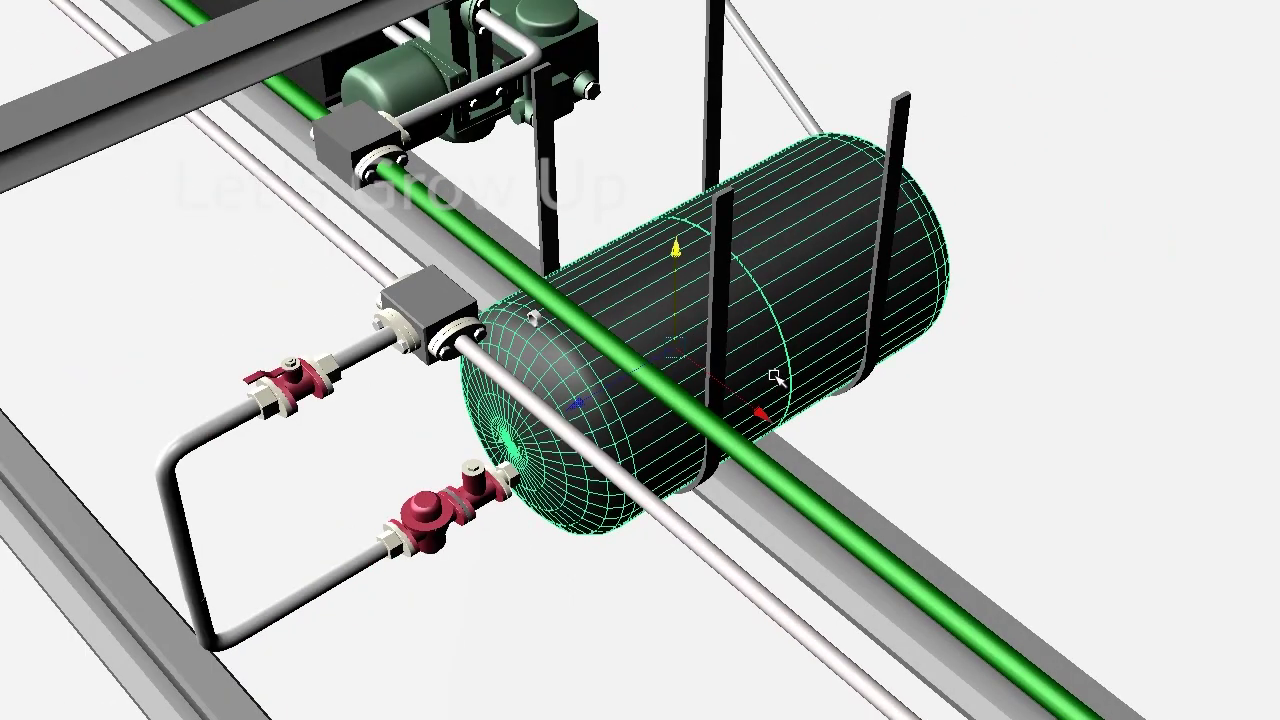